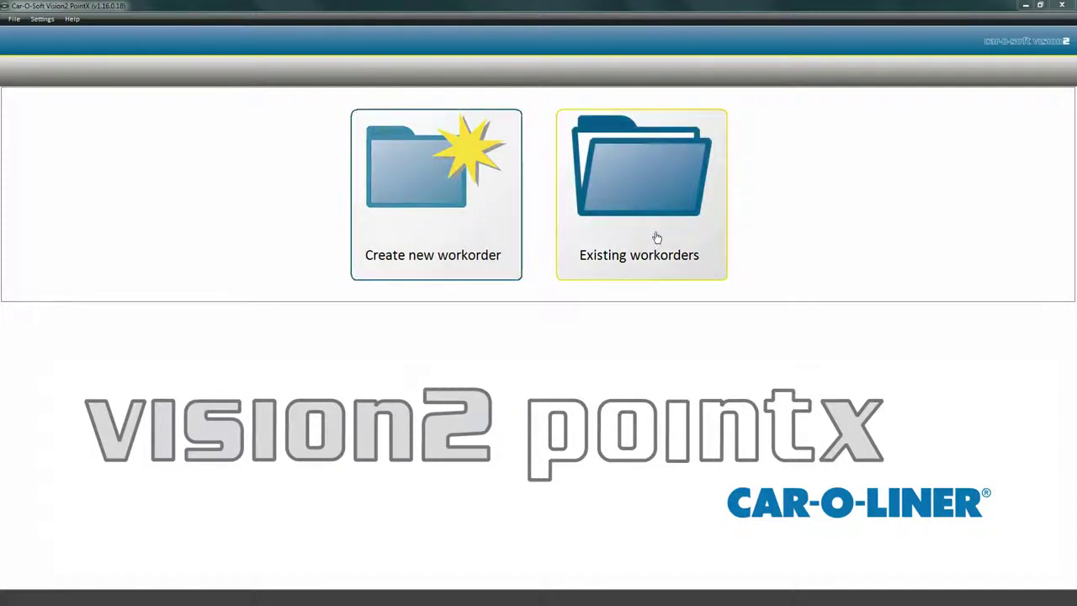
# Step: Create a new workorder, rename it from the default to DEMO, and enter COL as technician
pyautogui.click(447, 244)
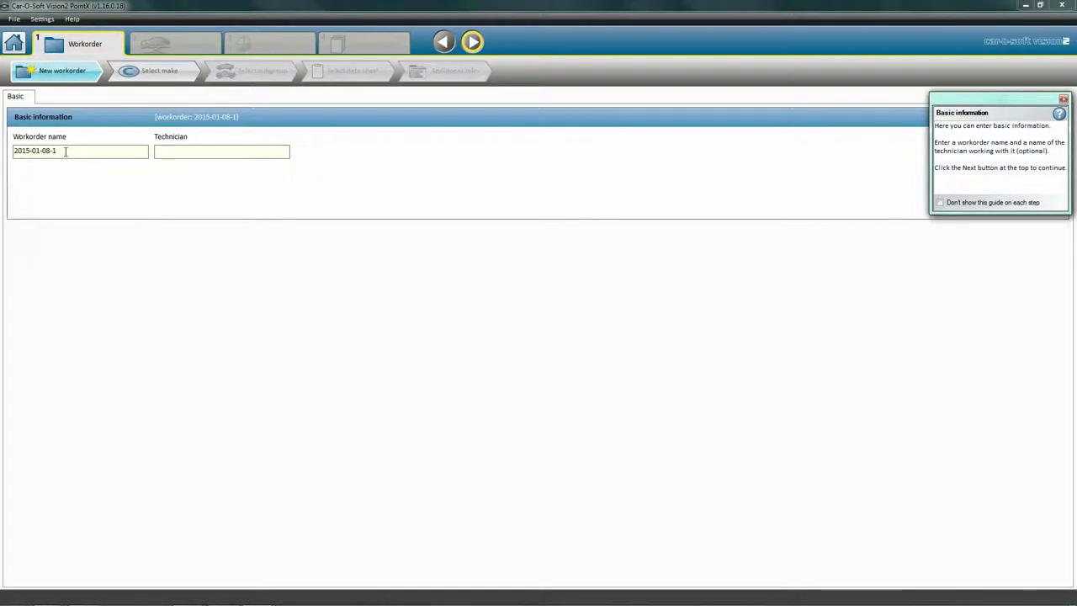
pyautogui.moveTo(61, 151); pyautogui.dragTo(1, 153)
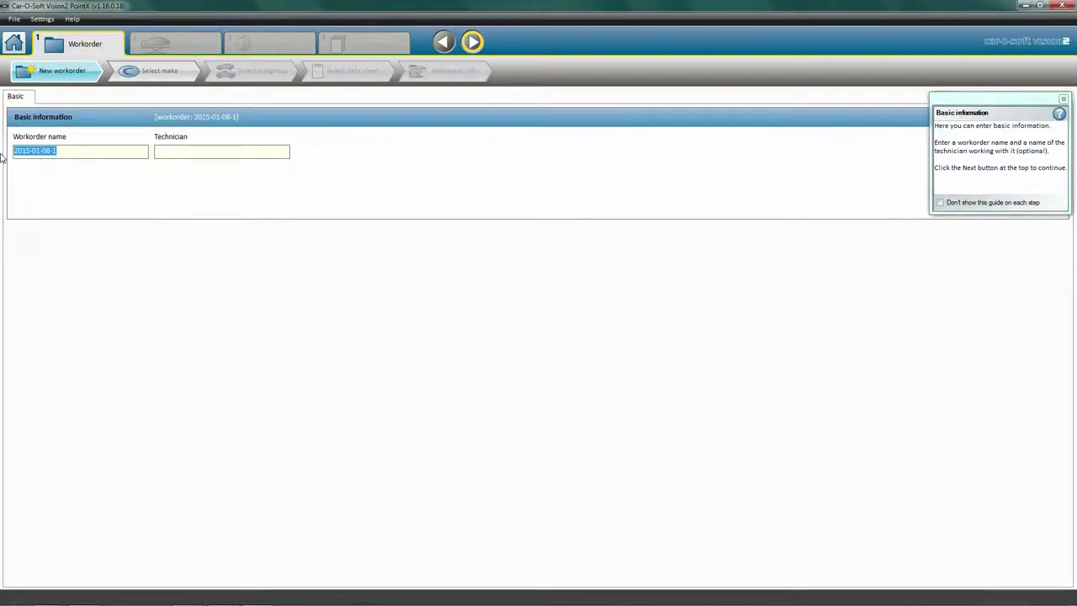
pyautogui.write('DEMO')
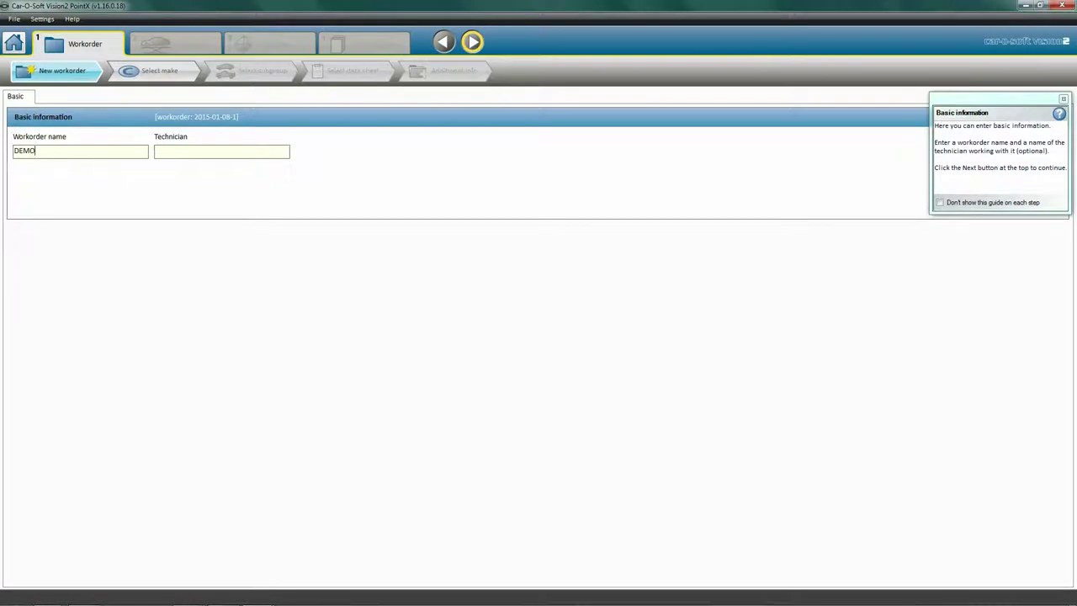
pyautogui.click(182, 151)
pyautogui.write('COL')
pyautogui.click(472, 44)
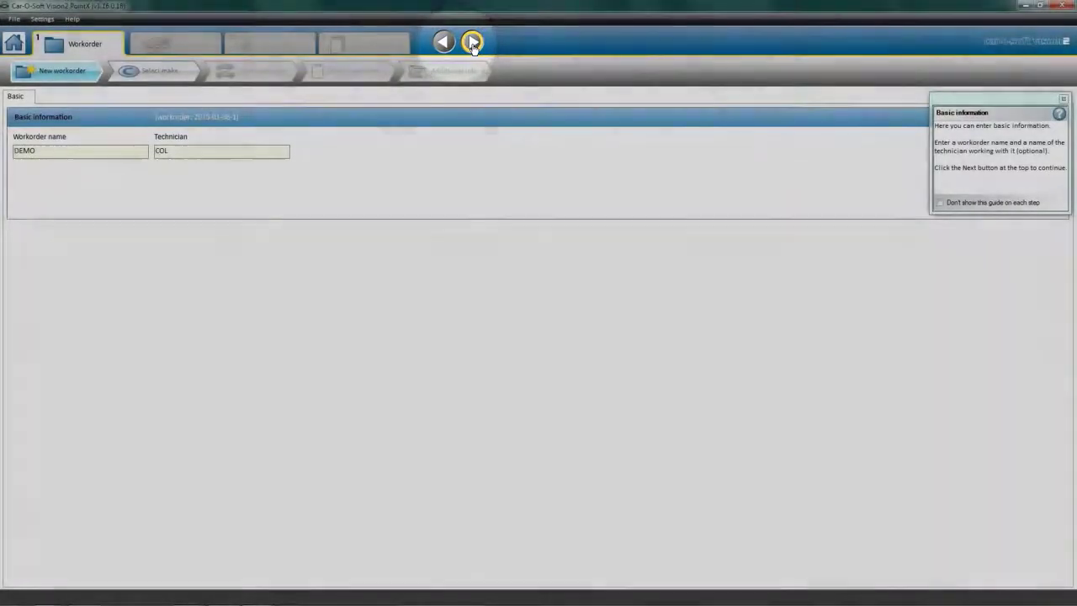
# Step: Choose Suzuki as the vehicle make from the International list of makes
pyautogui.click(472, 44)
pyautogui.click(249, 111)
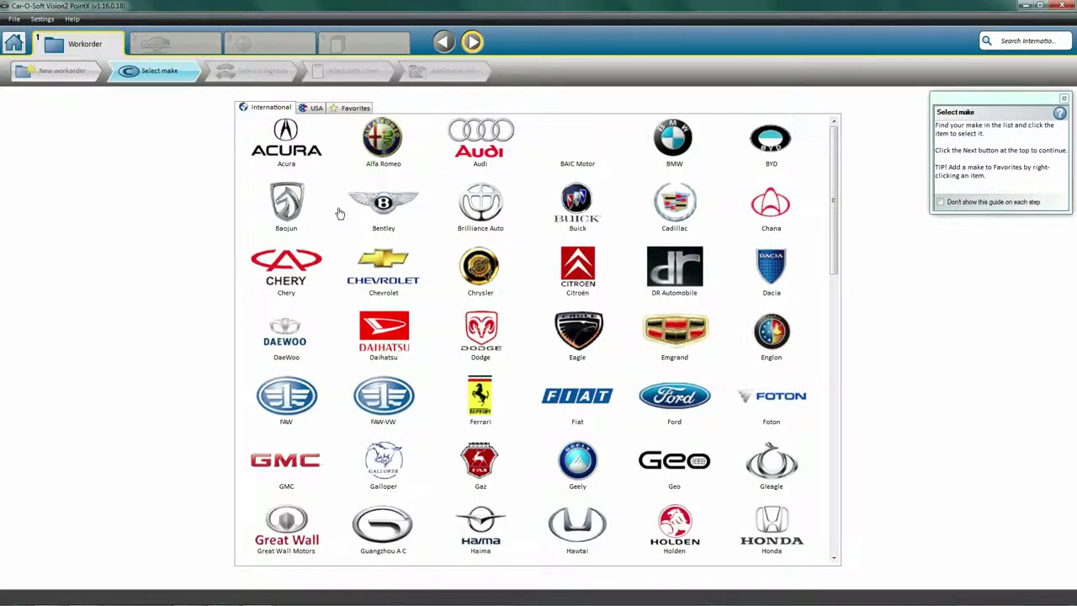
pyautogui.scroll(-2, 339, 213)
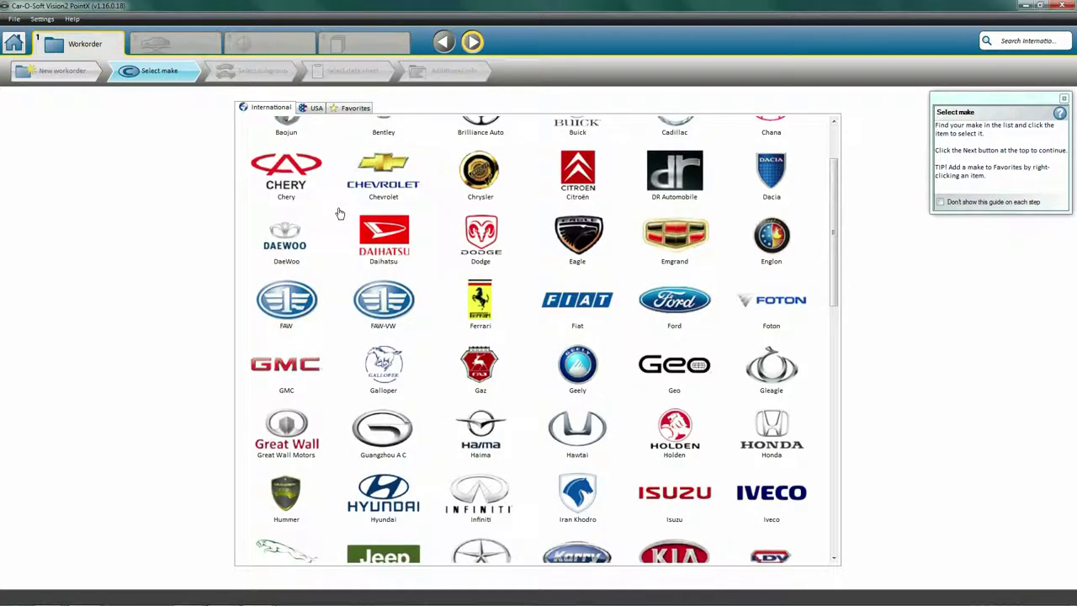
pyautogui.scroll(-2, 339, 213)
pyautogui.scroll(-9, 339, 212)
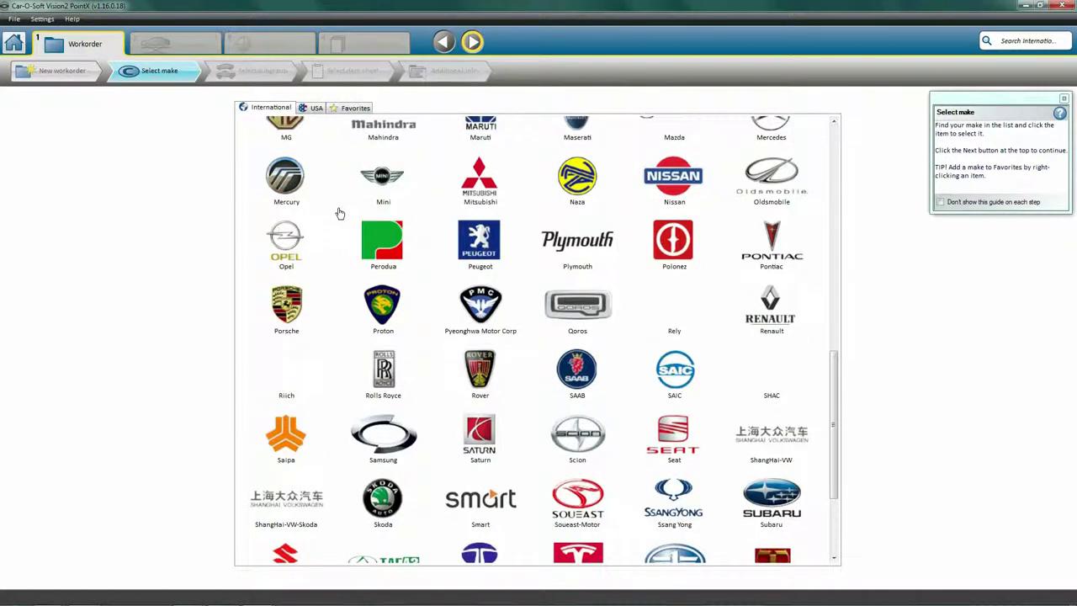
pyautogui.scroll(-3, 339, 212)
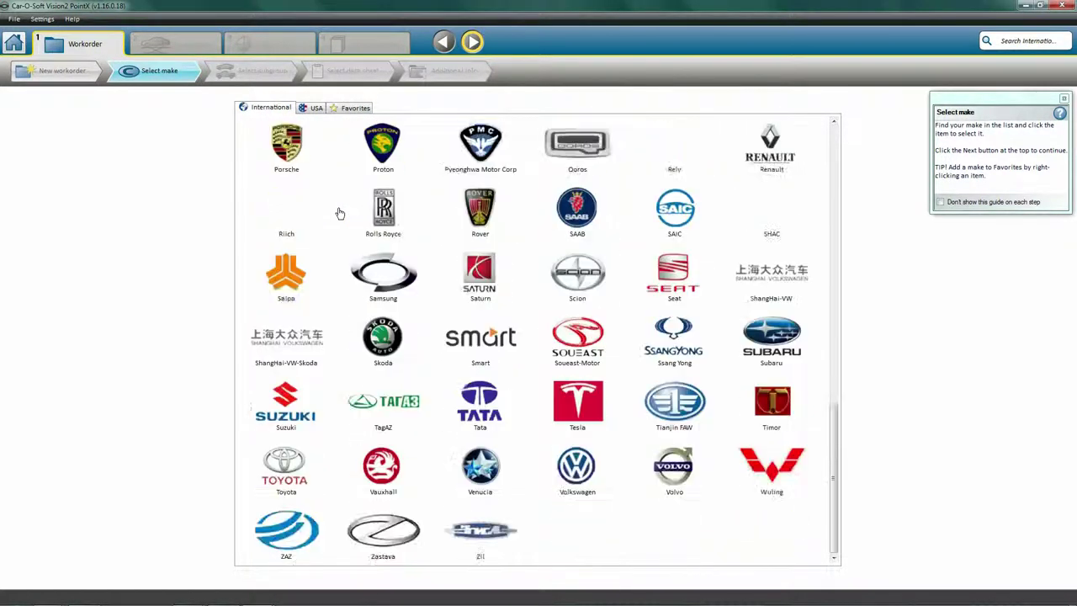
pyautogui.click(288, 400)
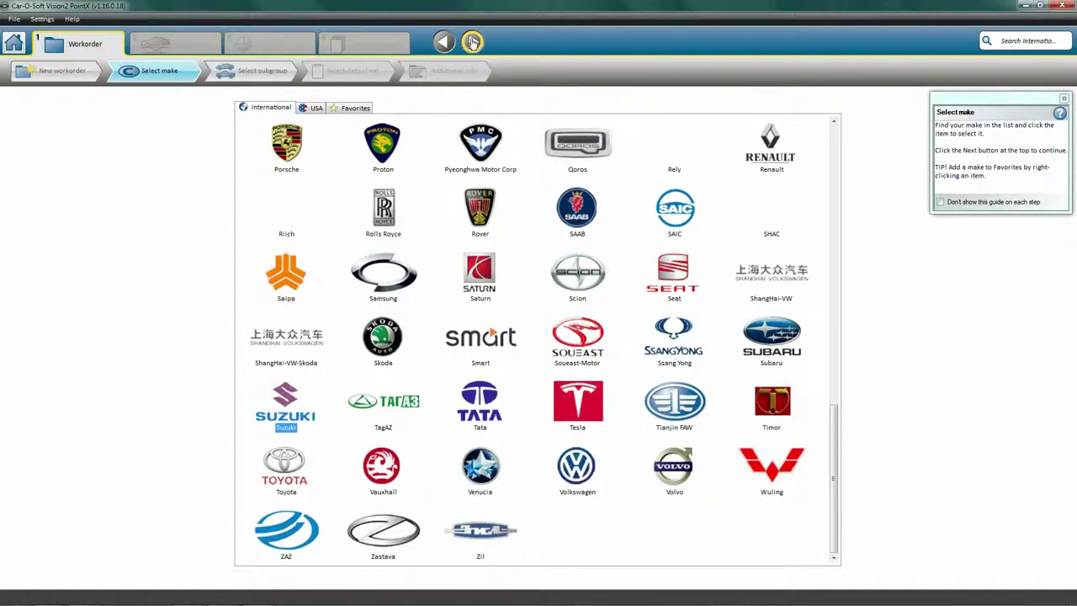
# Step: Pick the CARS subgroup to list the Suzuki car data sheets
pyautogui.click(472, 42)
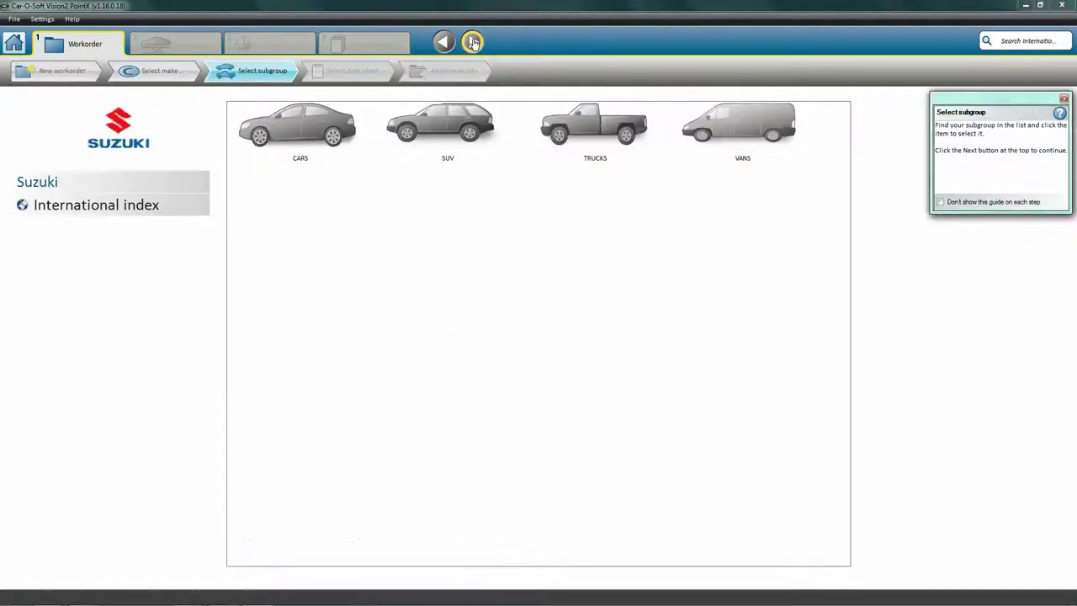
pyautogui.click(327, 133)
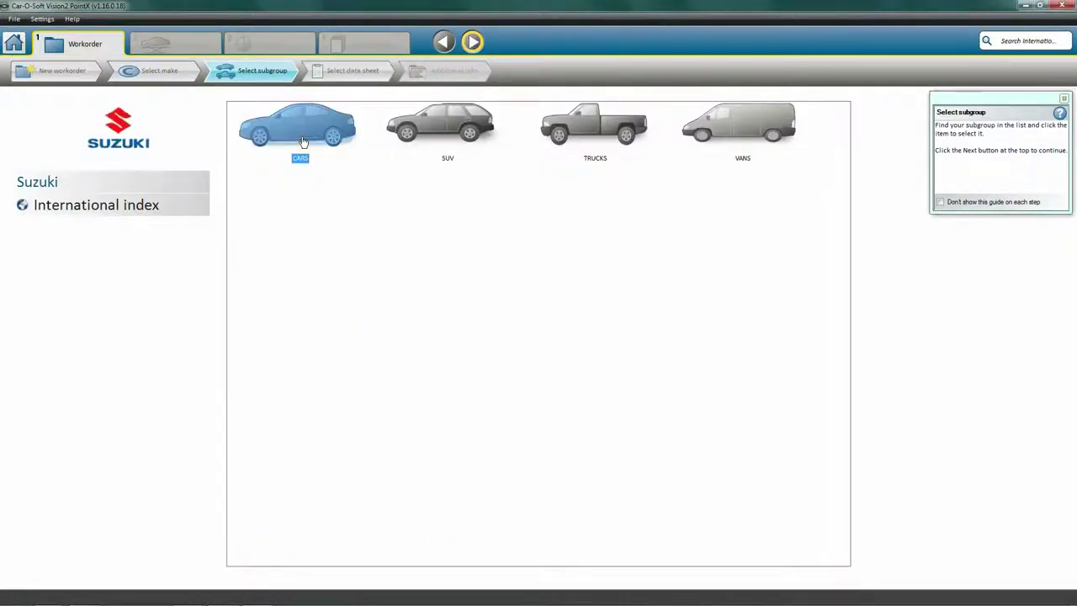
pyautogui.click(472, 42)
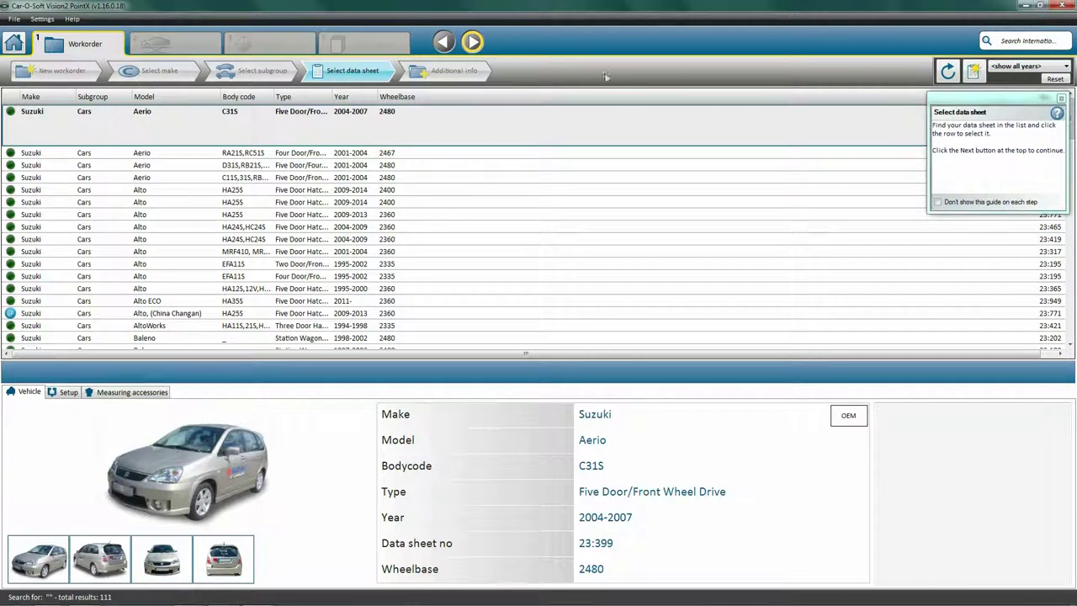
# Step: Filter data sheets to 2006 and choose the Suzuki SX4 EYB61S sheet 23:423
pyautogui.click(1003, 68)
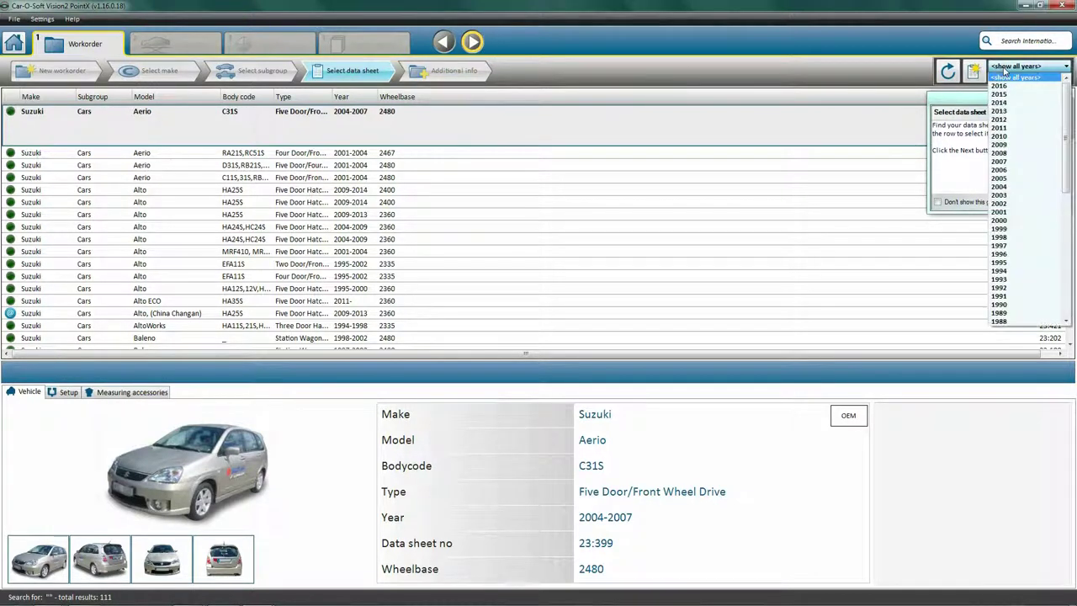
pyautogui.click(1006, 171)
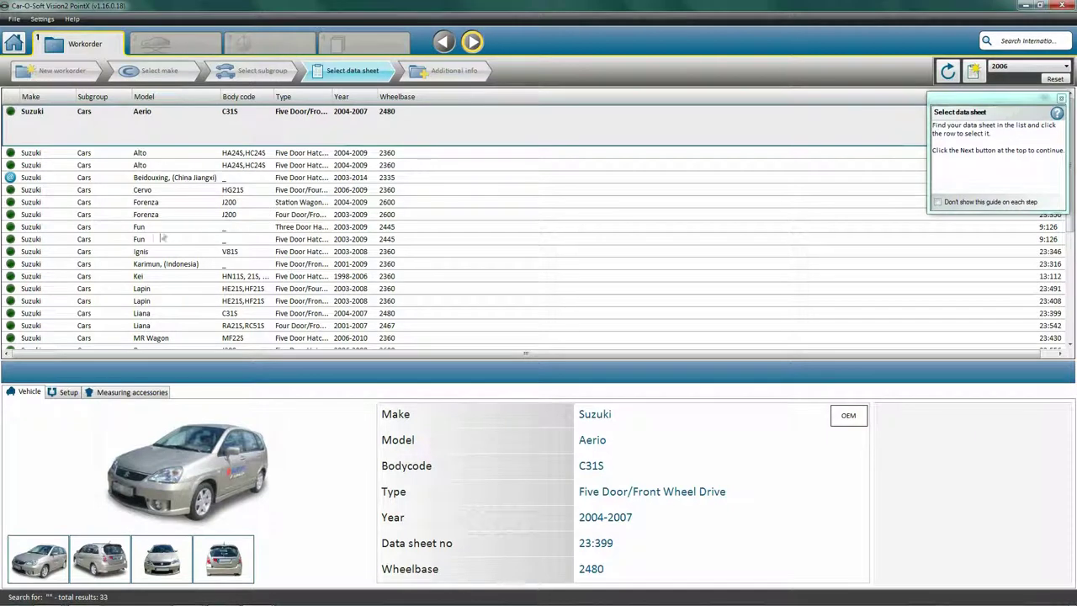
pyautogui.scroll(-3, 129, 240)
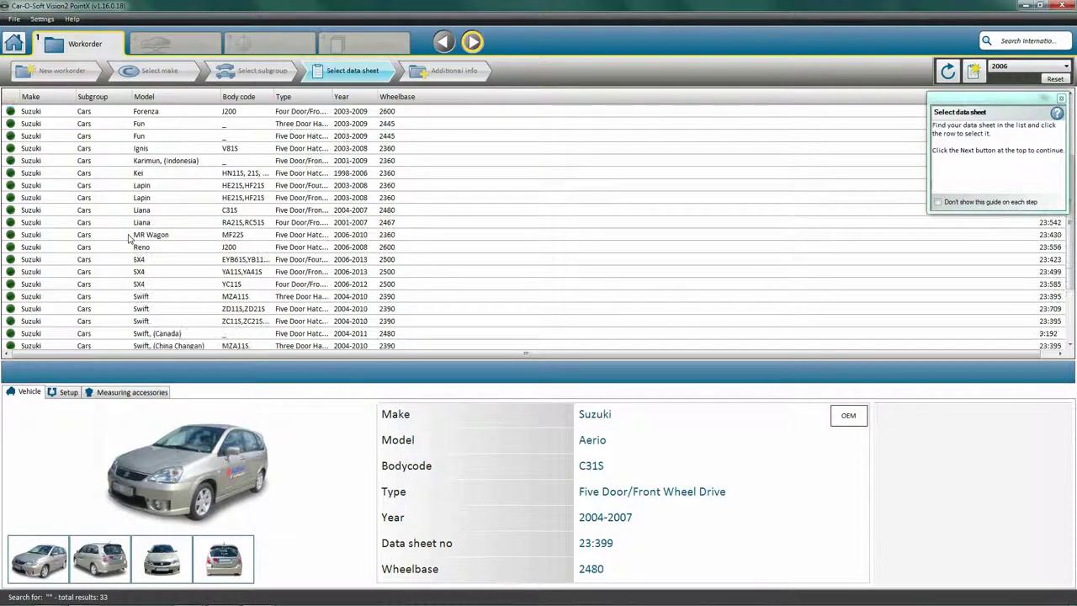
pyautogui.scroll(-1, 129, 240)
pyautogui.scroll(-1, 131, 238)
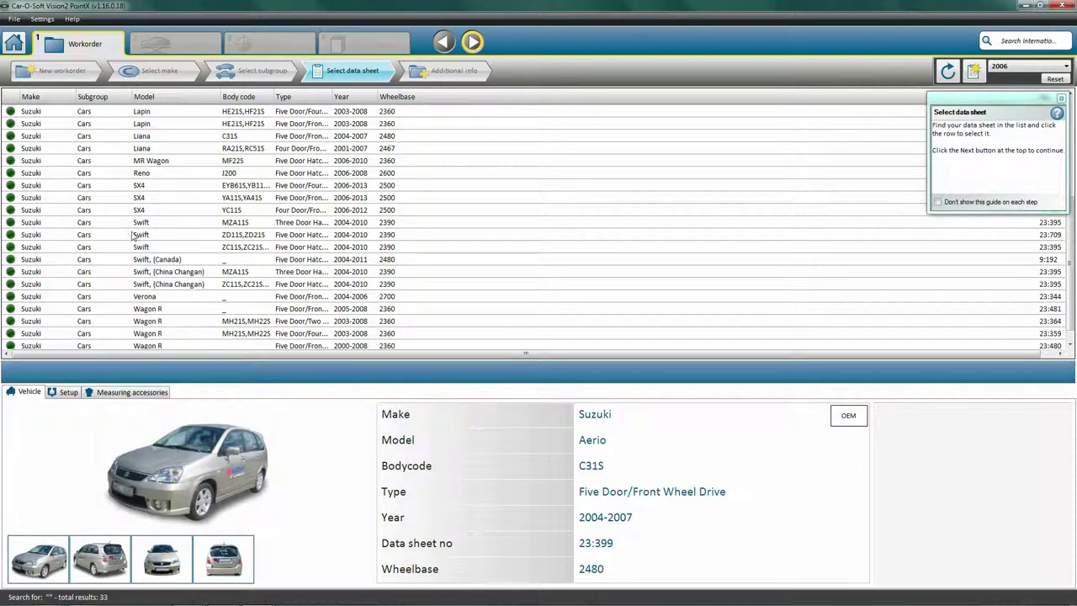
pyautogui.click(143, 187)
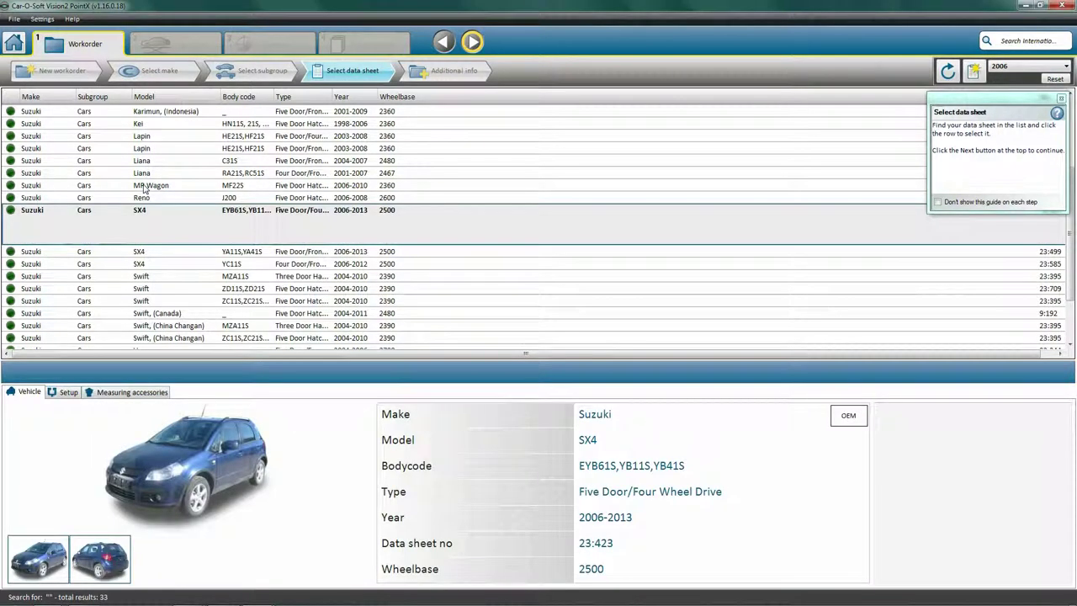
pyautogui.click(472, 42)
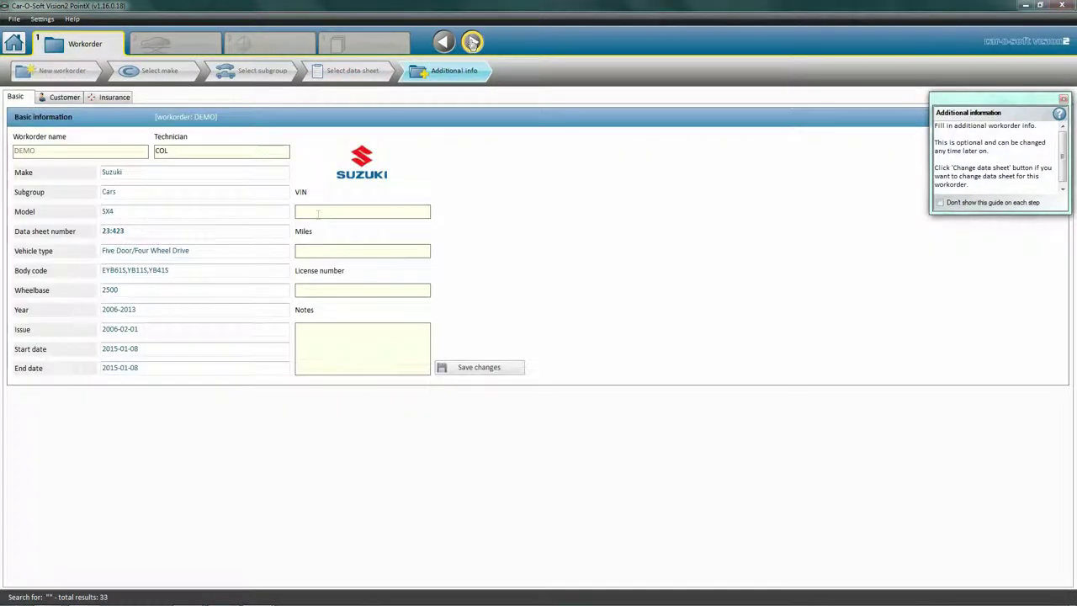
# Step: Enter a placeholder VIN, mileage 123456 and the licence number
pyautogui.write('X')
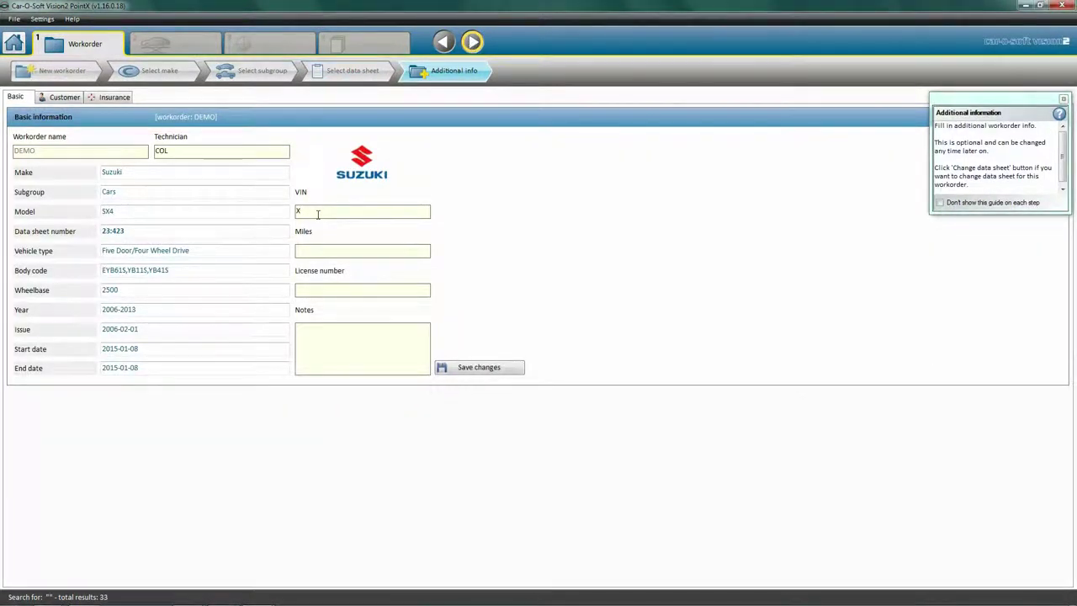
pyautogui.write('XX')
pyautogui.click(308, 250)
pyautogui.write('123456')
pyautogui.click(305, 291)
pyautogui.write('XXX')
pyautogui.click(475, 48)
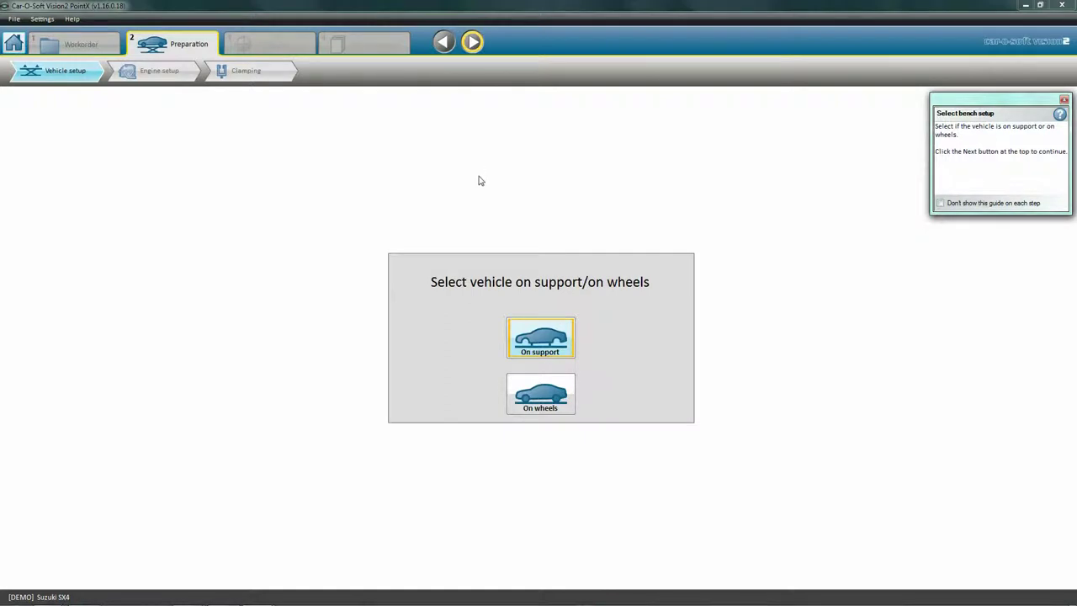
# Step: Mark the vehicle as on support with the engine still in
pyautogui.click(543, 343)
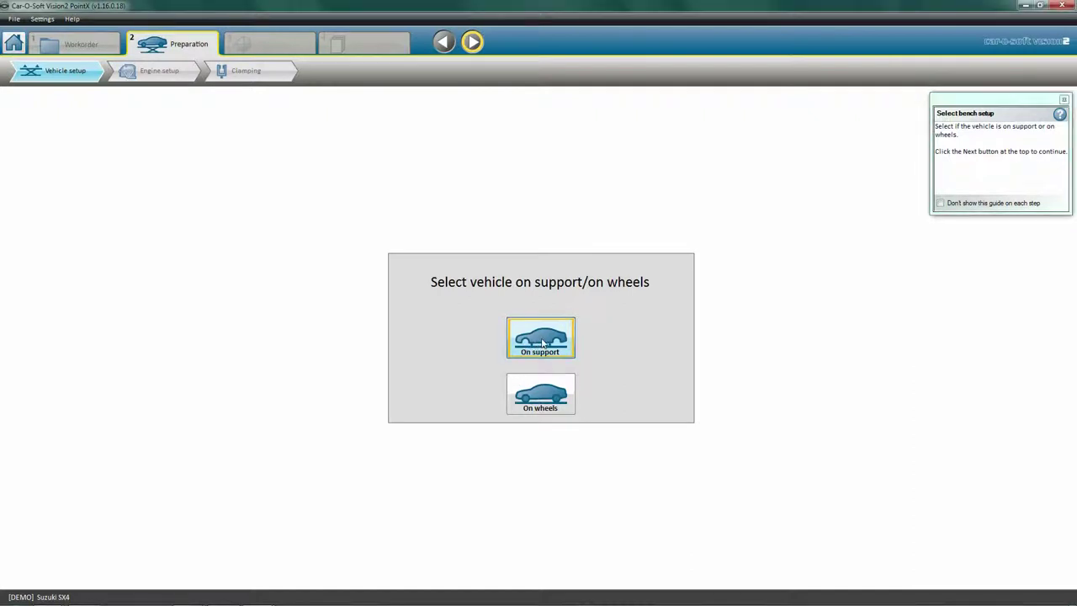
pyautogui.click(472, 42)
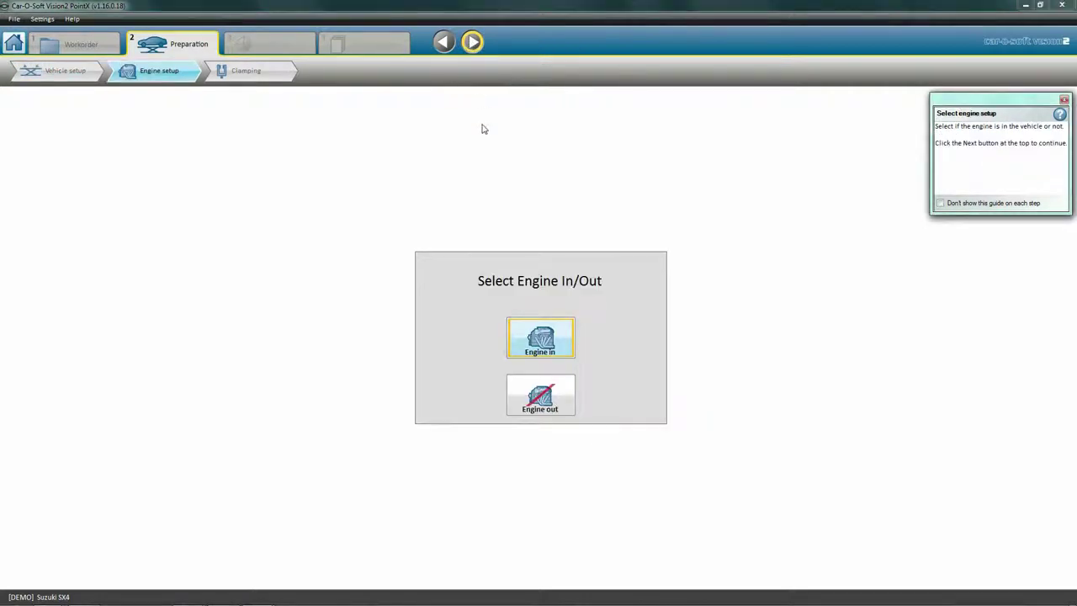
pyautogui.click(546, 354)
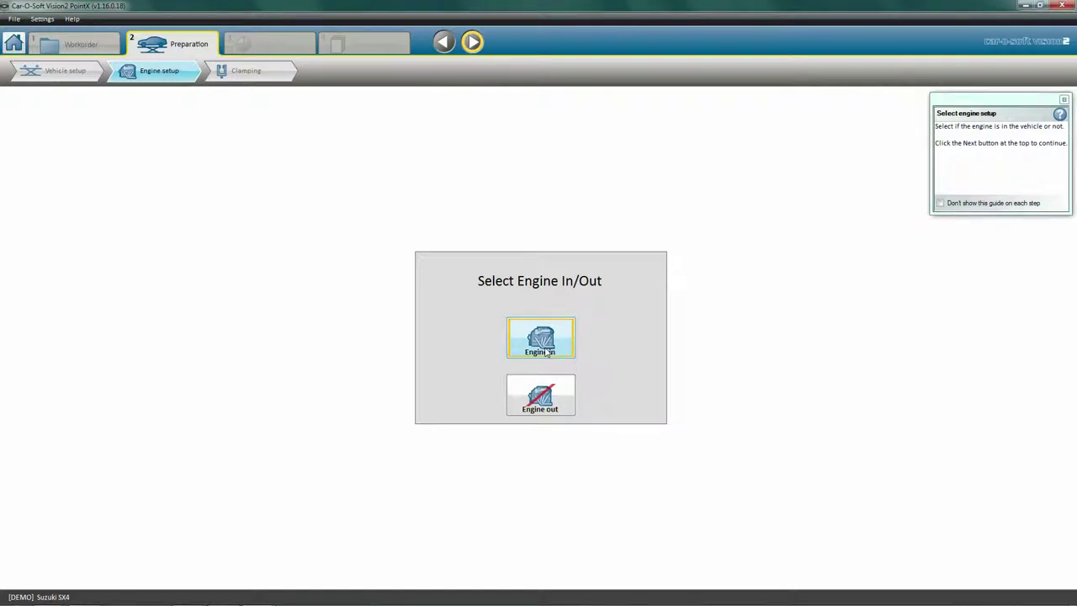
pyautogui.click(472, 42)
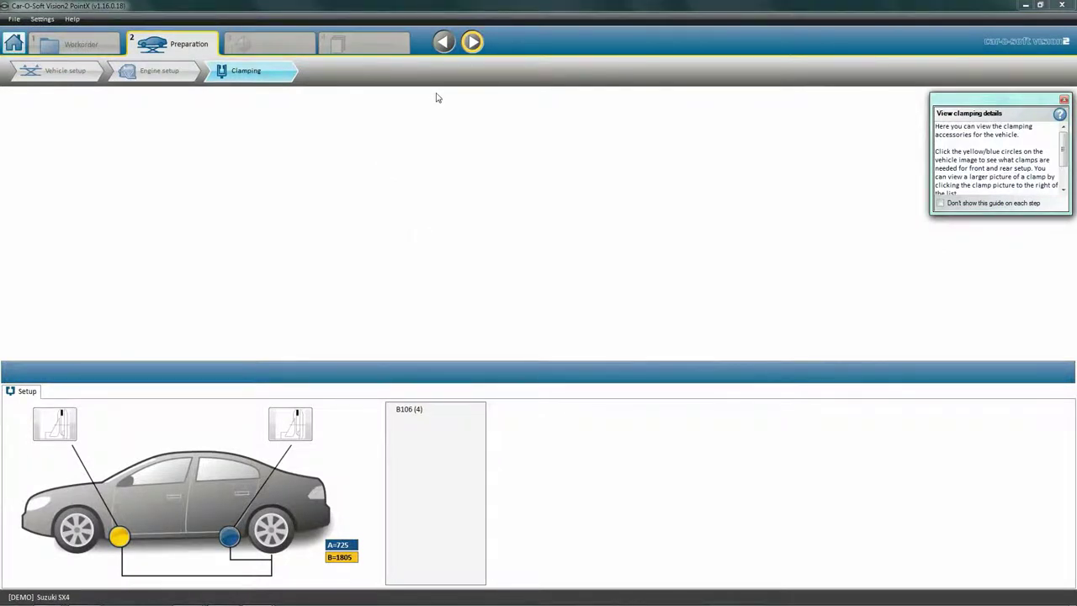
# Step: Pick underbody point L12 as reference and L18 as centering point
pyautogui.click(471, 43)
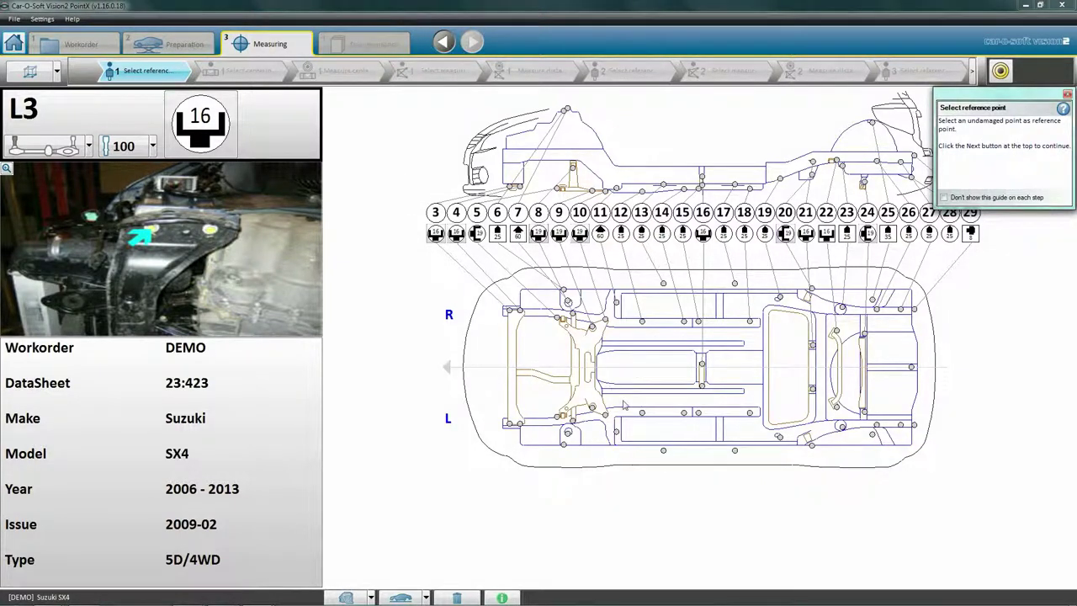
pyautogui.moveTo(641, 418)
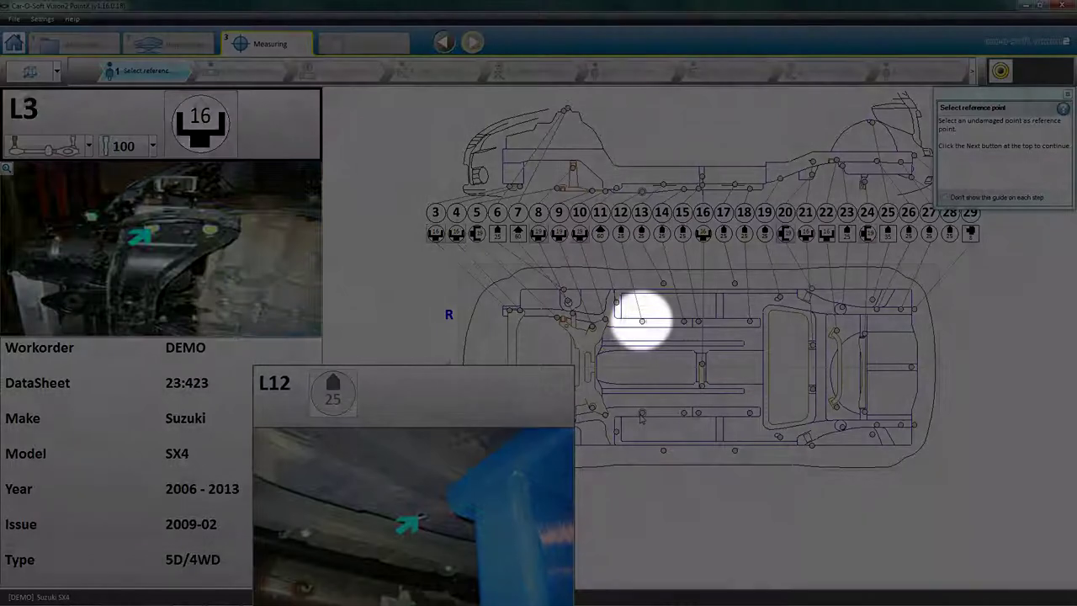
pyautogui.click(641, 417)
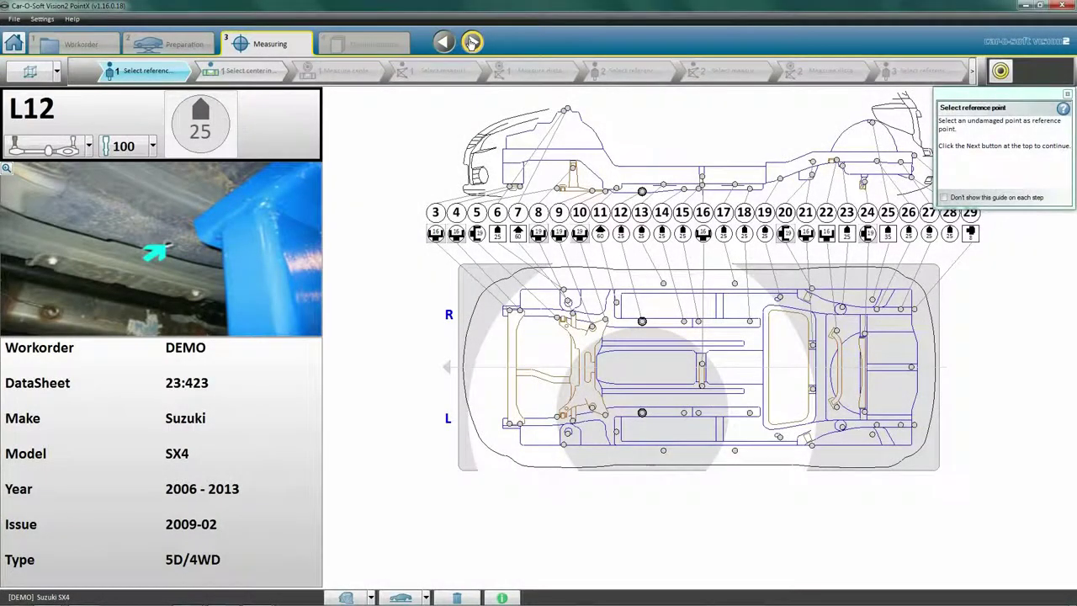
pyautogui.click(472, 42)
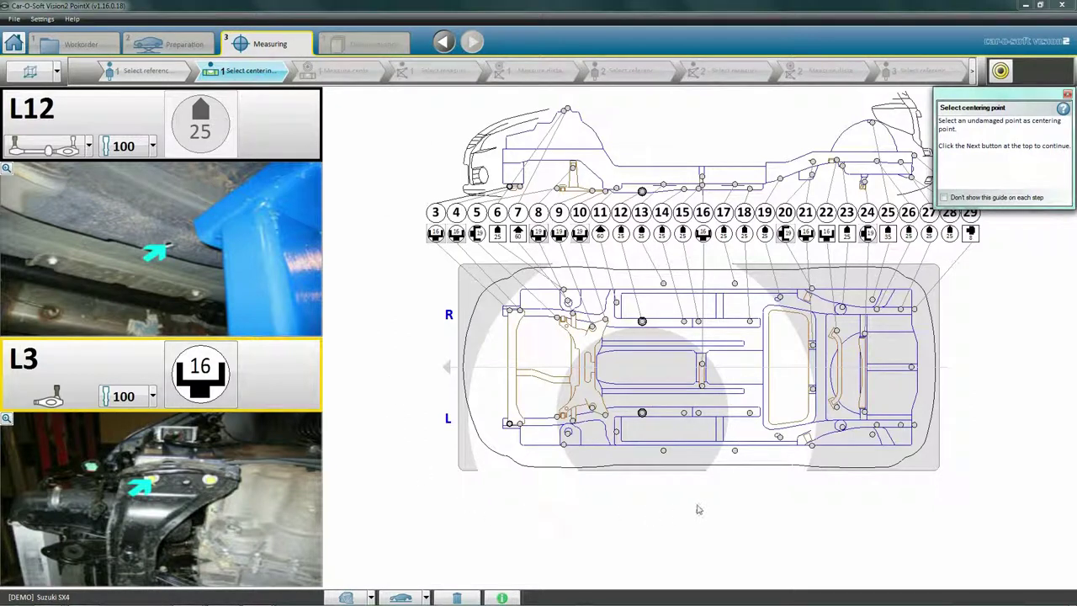
pyautogui.click(749, 414)
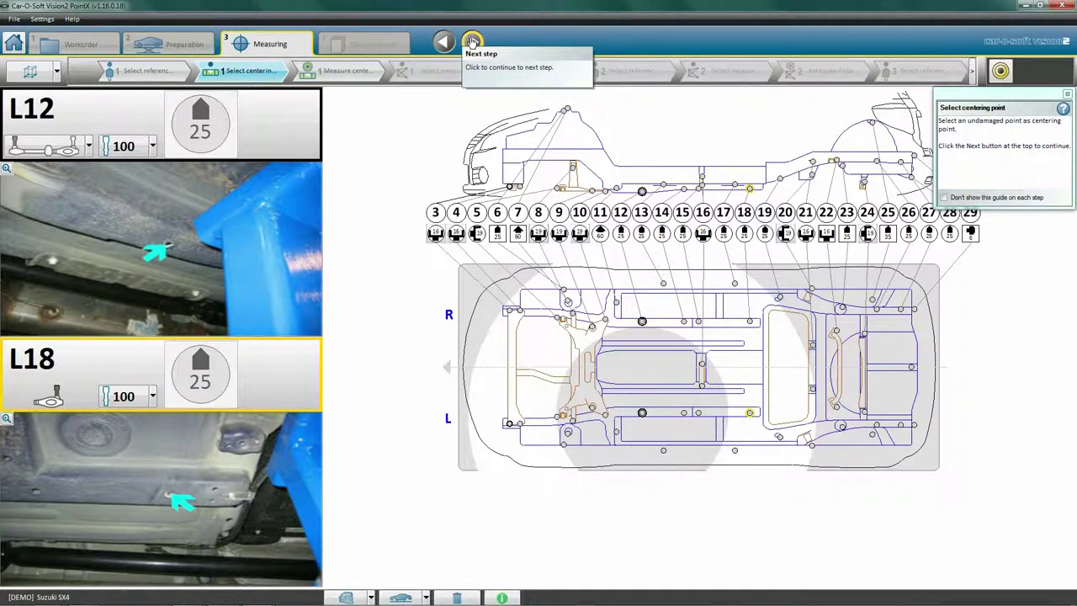
# Step: Advance to Measure centering distance, showing data-sheet distances 925 and 768
pyautogui.click(472, 41)
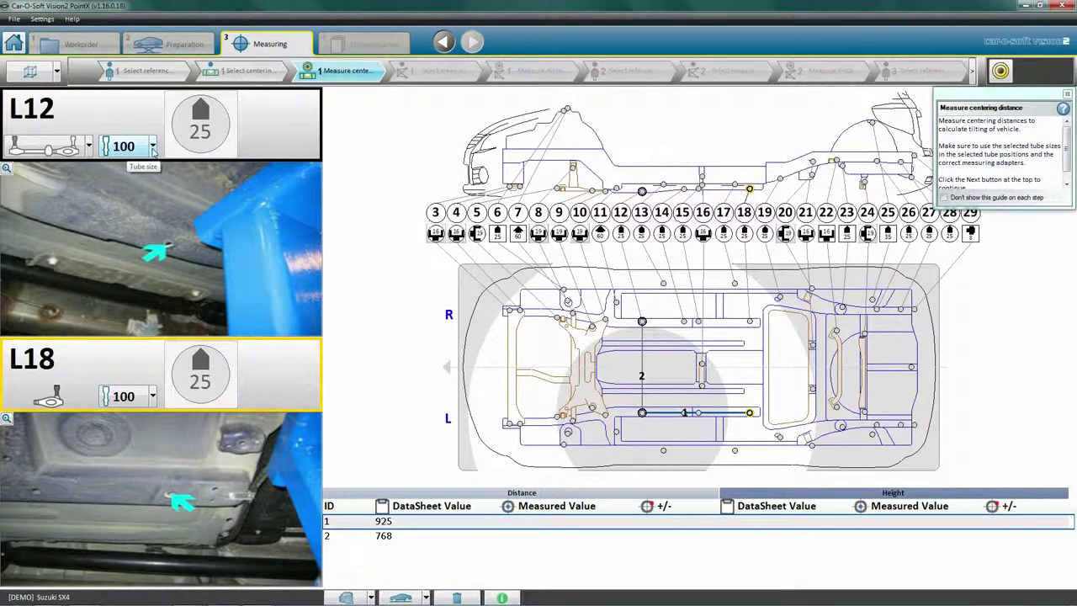
# Step: Change L12's tube size to 60, then set it back to 100
pyautogui.click(153, 148)
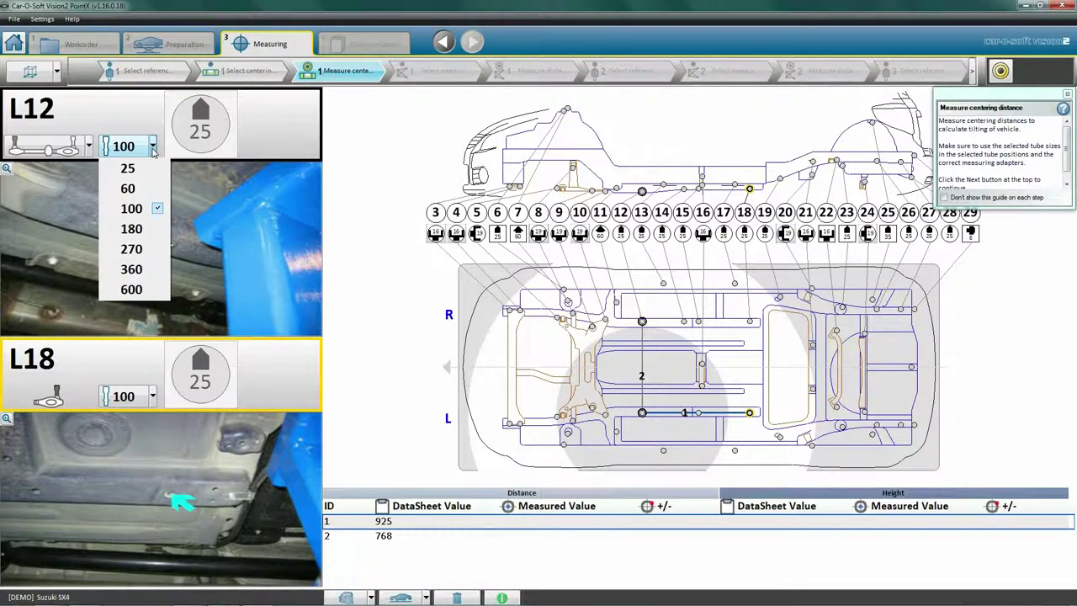
pyautogui.click(128, 188)
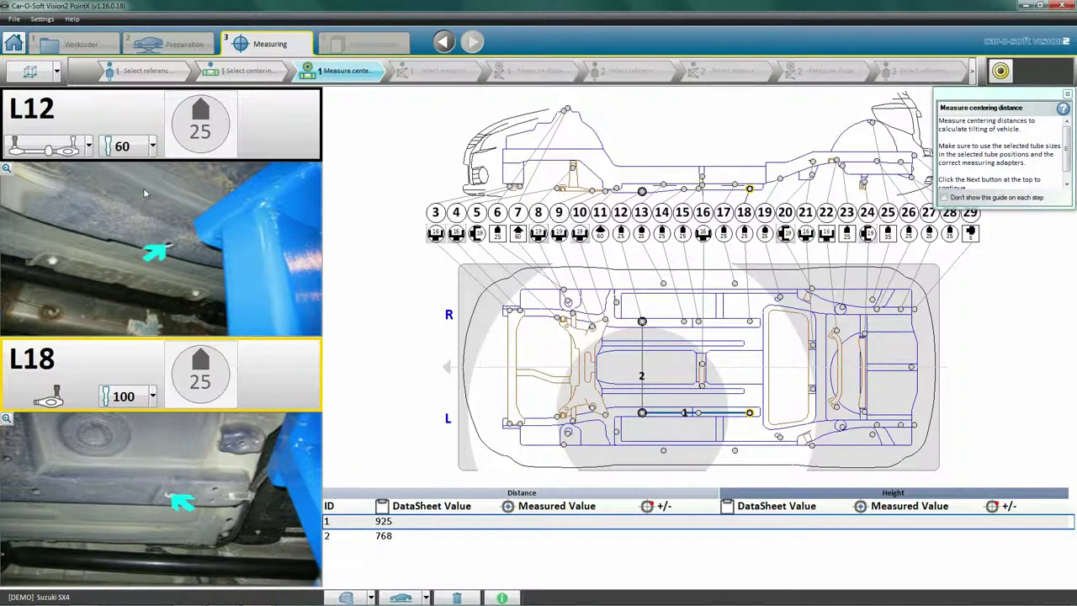
pyautogui.click(153, 148)
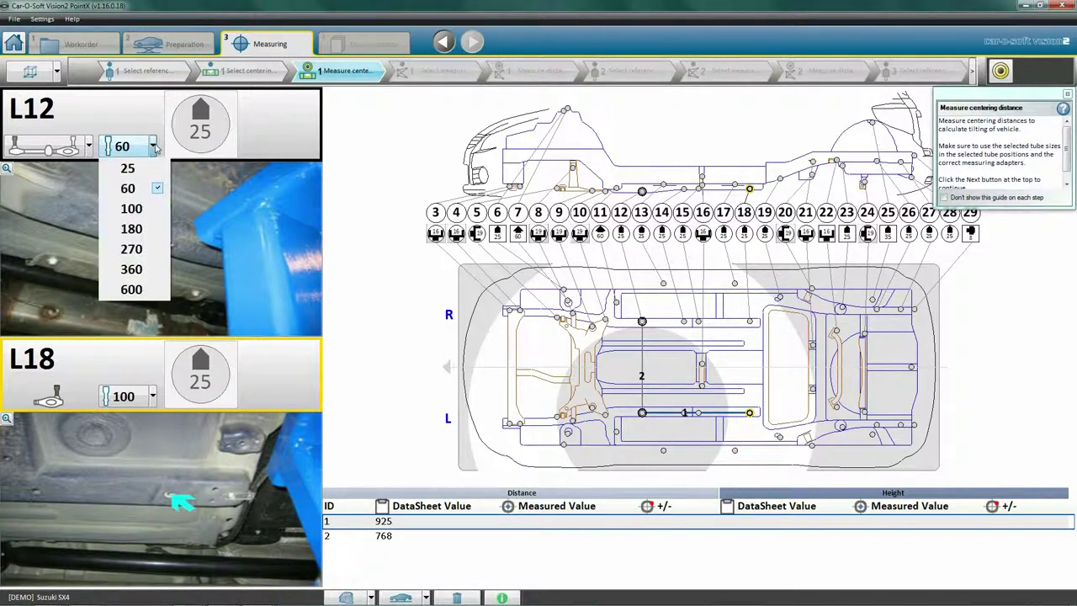
pyautogui.click(147, 212)
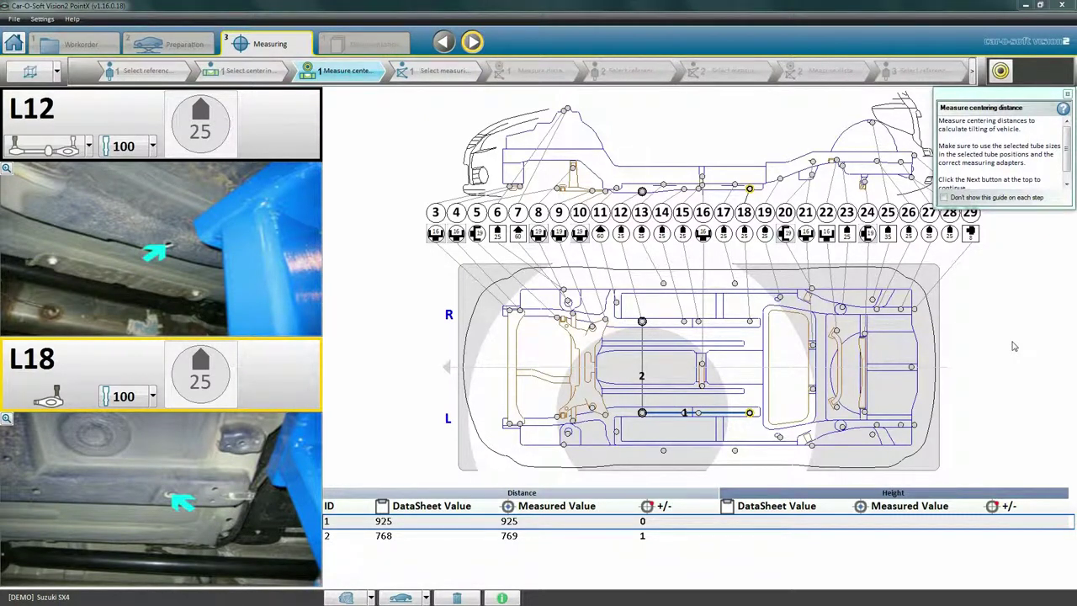
# Step: Advance to Select measuring point and choose L3 on the underbody diagram
pyautogui.click(474, 42)
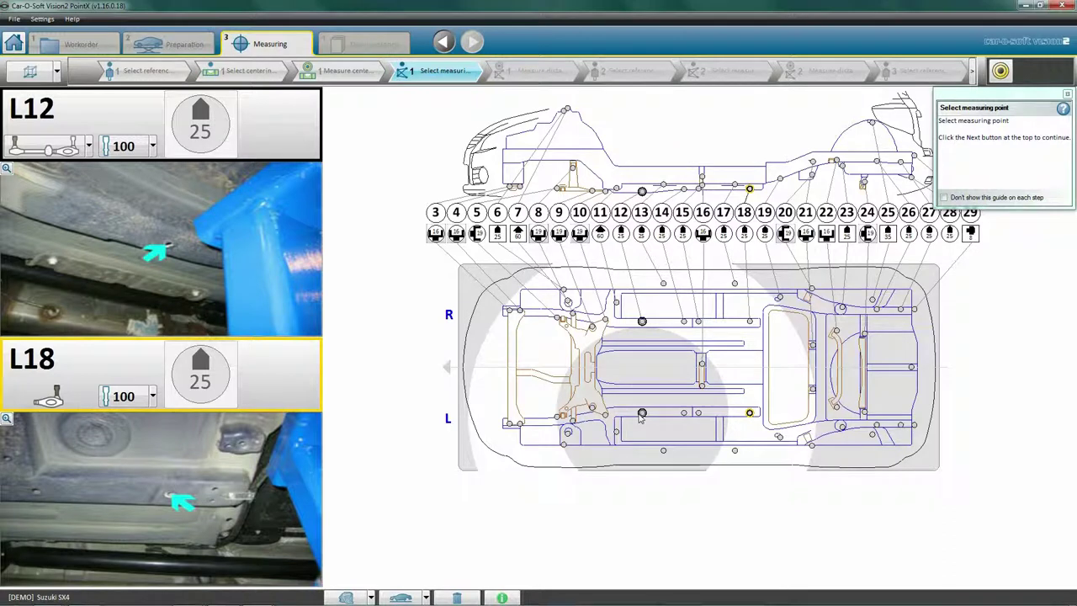
pyautogui.moveTo(642, 416)
pyautogui.moveTo(511, 430)
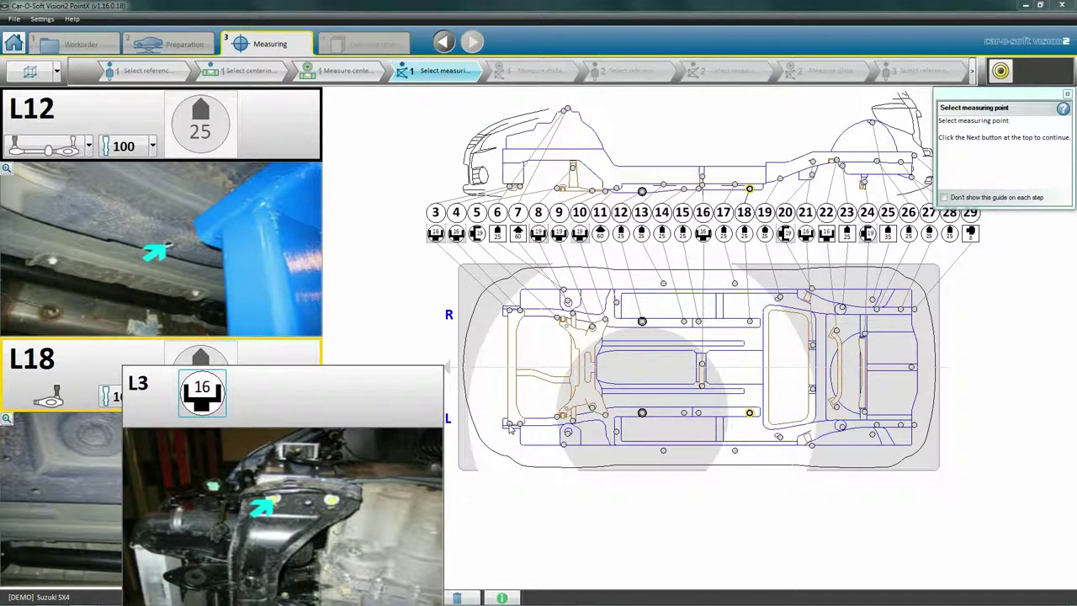
pyautogui.click(509, 426)
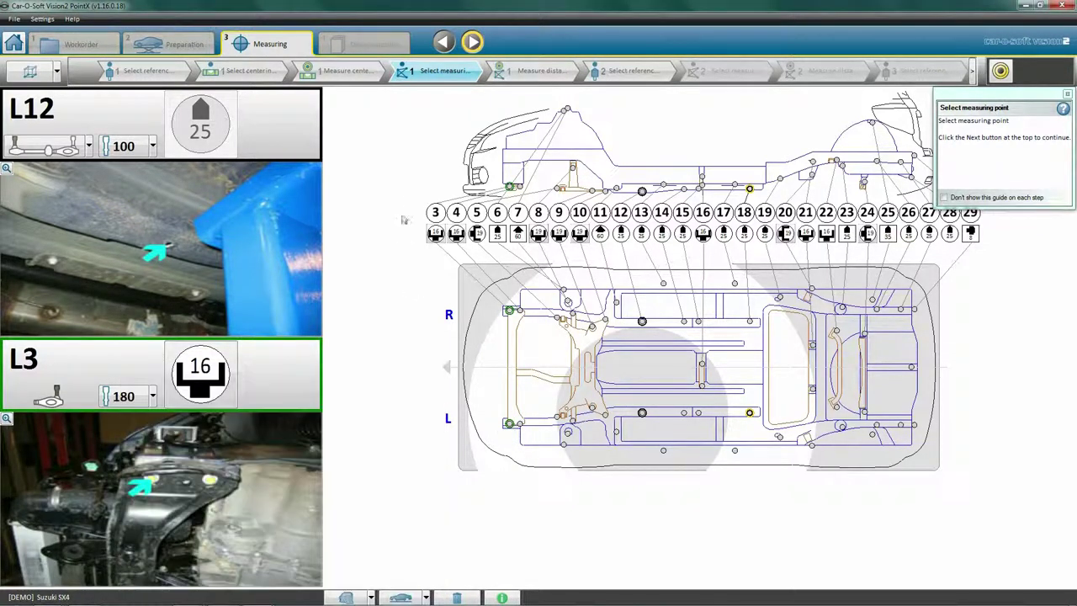
# Step: Advance to Measure distances to take the five L3 readings
pyautogui.click(473, 42)
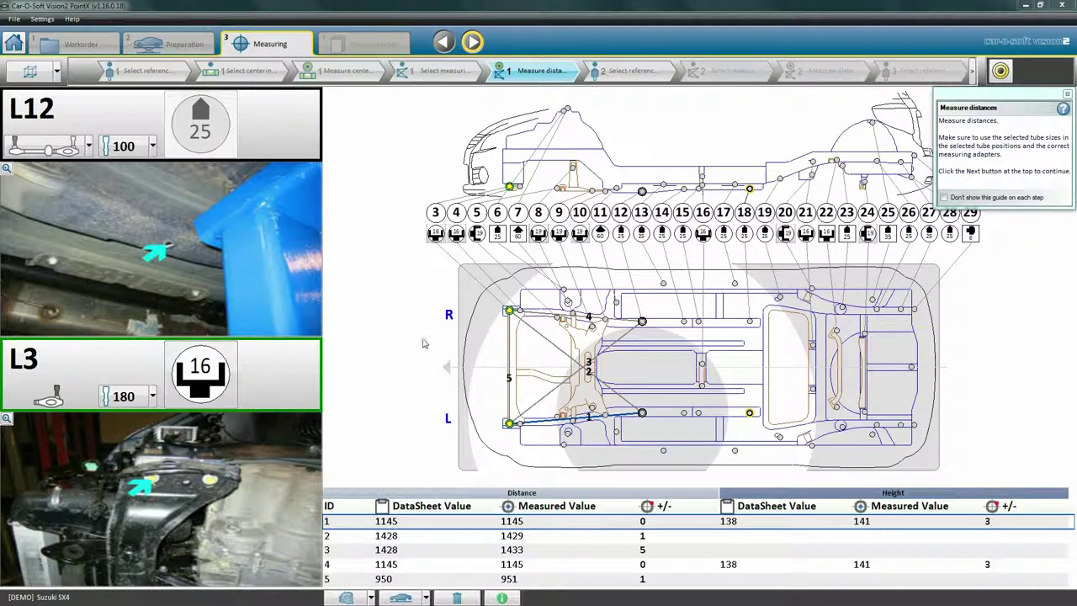
# Step: Begin a new measurement, reselecting L12 as reference and choosing L5 as measuring point
pyautogui.click(472, 44)
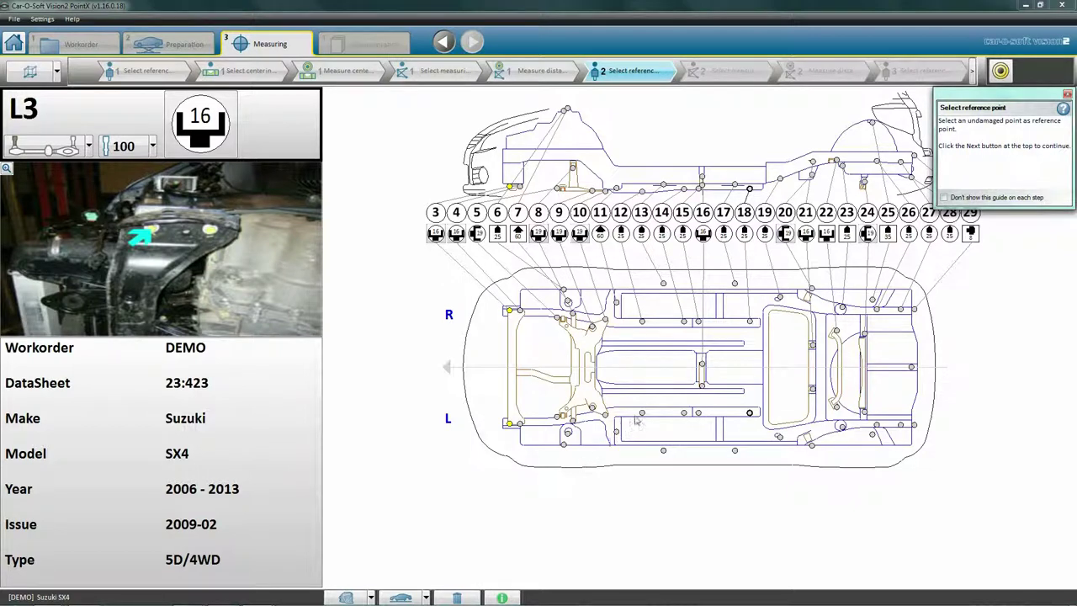
pyautogui.moveTo(644, 412)
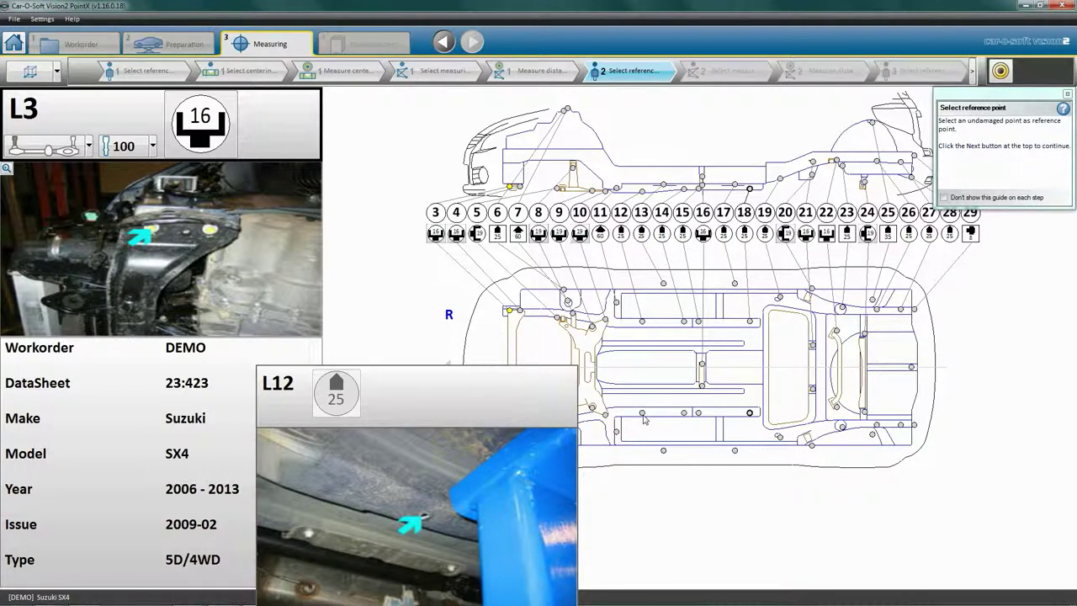
pyautogui.click(643, 416)
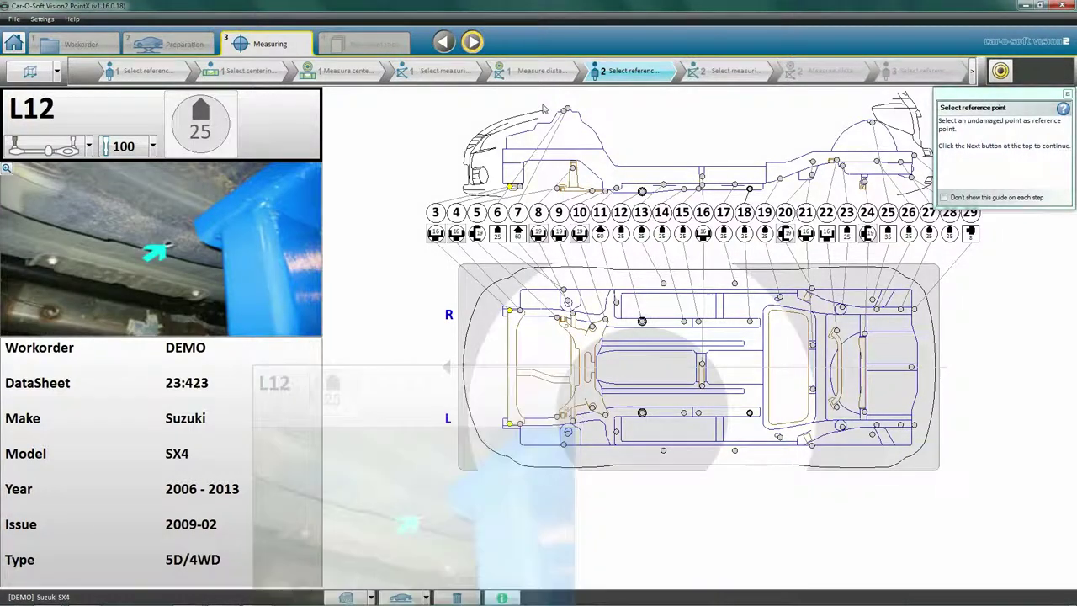
pyautogui.click(472, 41)
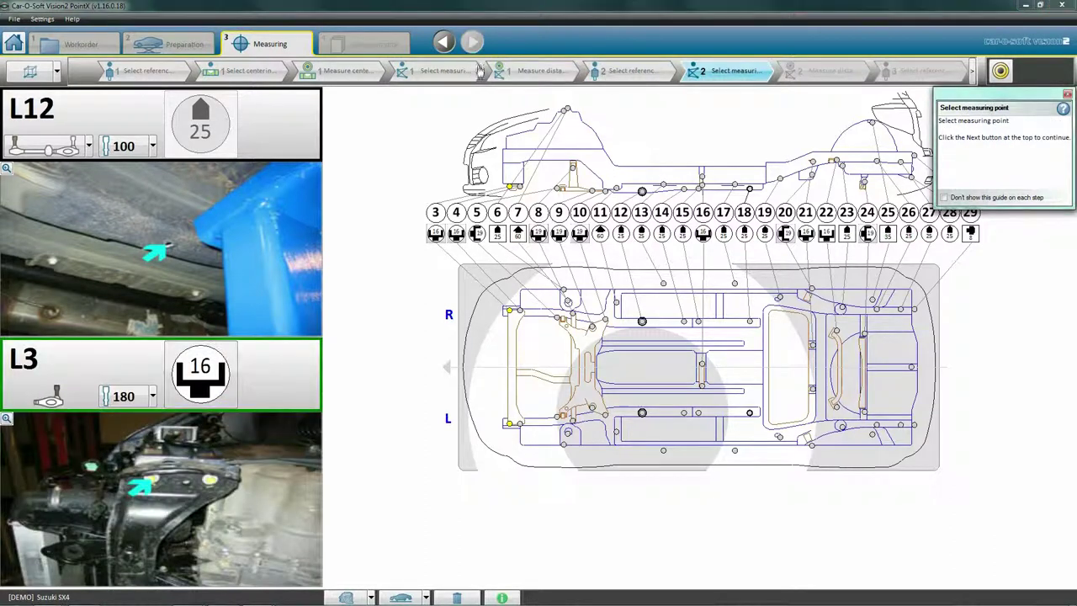
pyautogui.moveTo(558, 419)
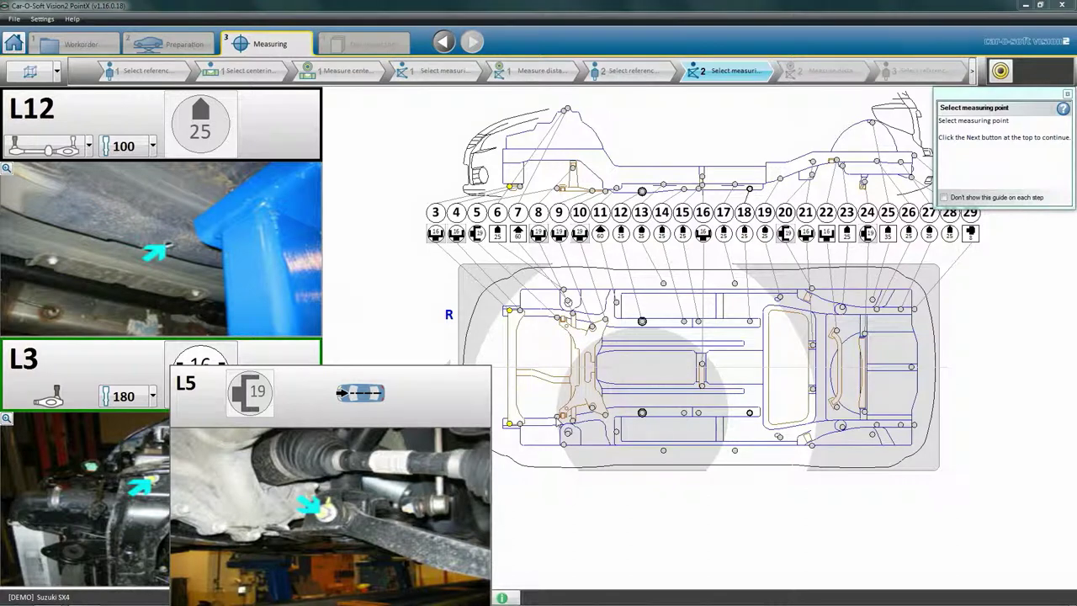
pyautogui.click(559, 318)
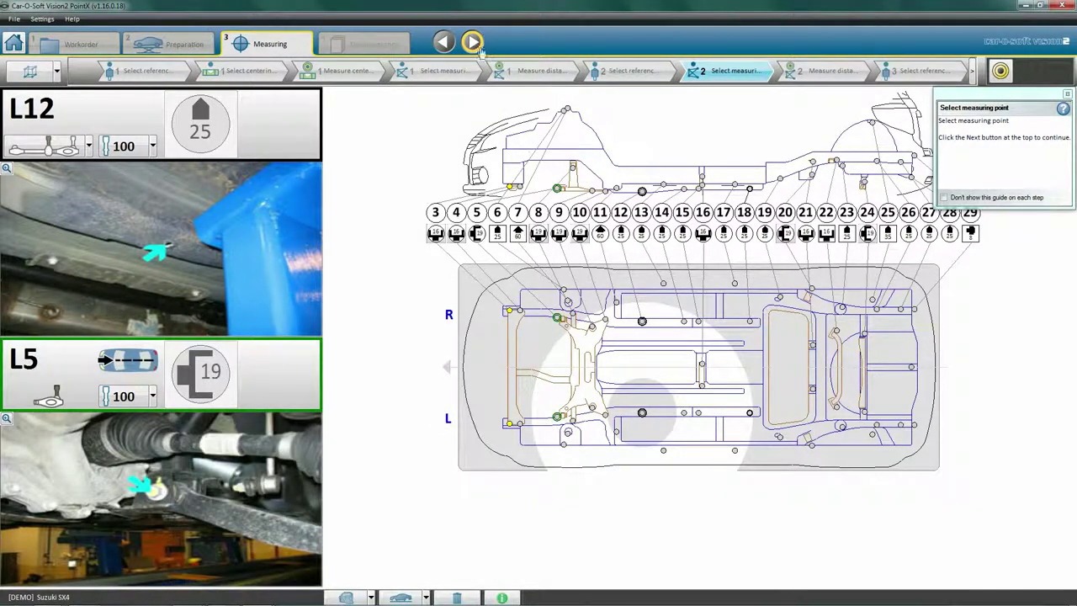
# Step: Advance to the Measuring step to record the five distances from L5
pyautogui.click(476, 46)
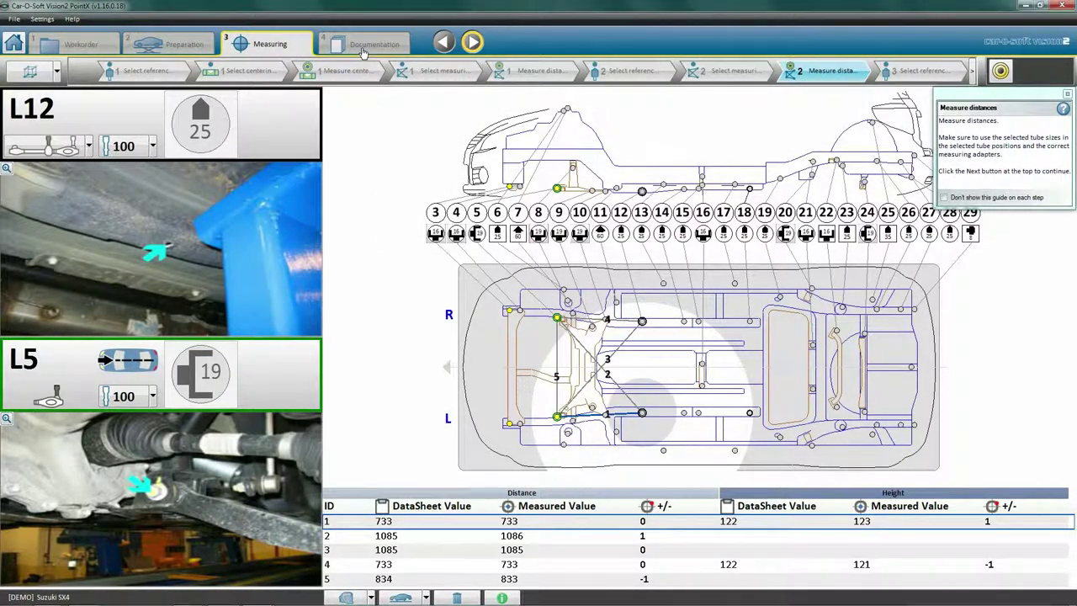
# Step: Switch to the Documentation stage and show the Normal Measuring 1 report preview
pyautogui.click(364, 52)
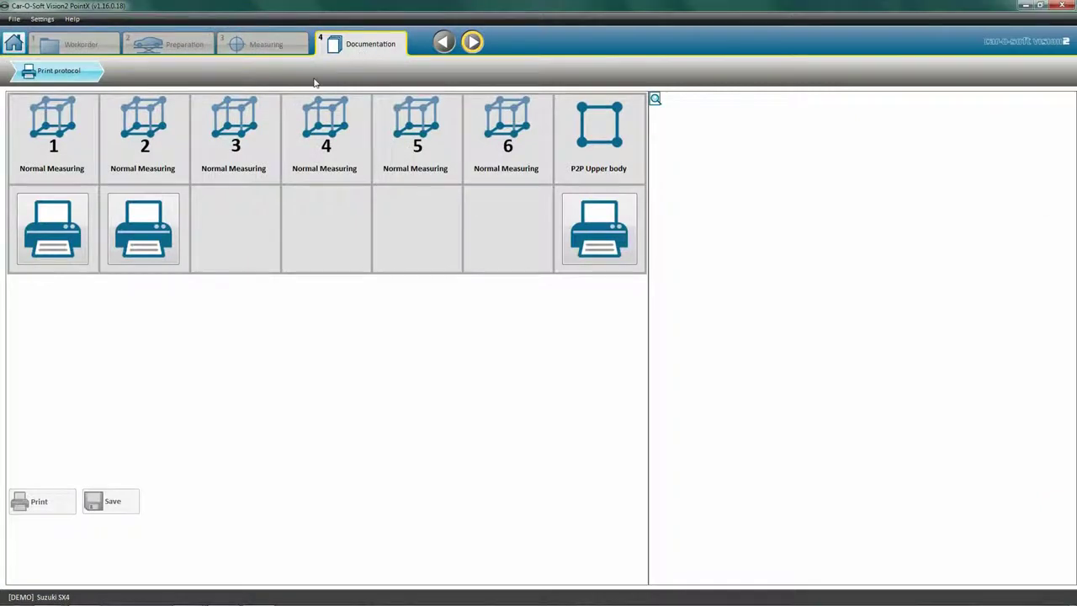
pyautogui.click(58, 234)
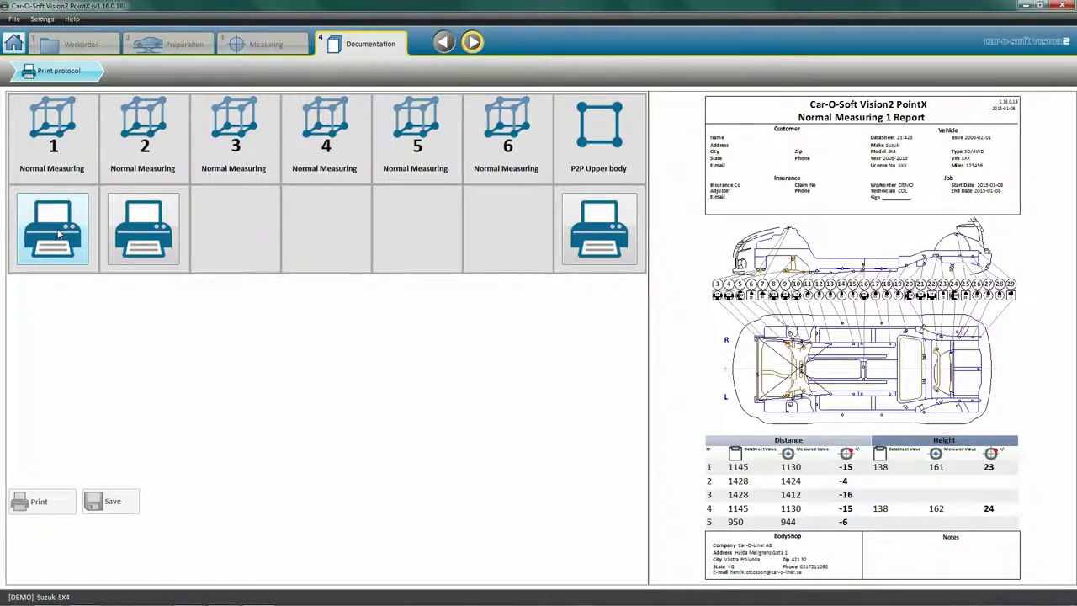
# Step: Check the Normal Measuring 1 and Normal Measuring 2 report tiles for output
pyautogui.click(58, 234)
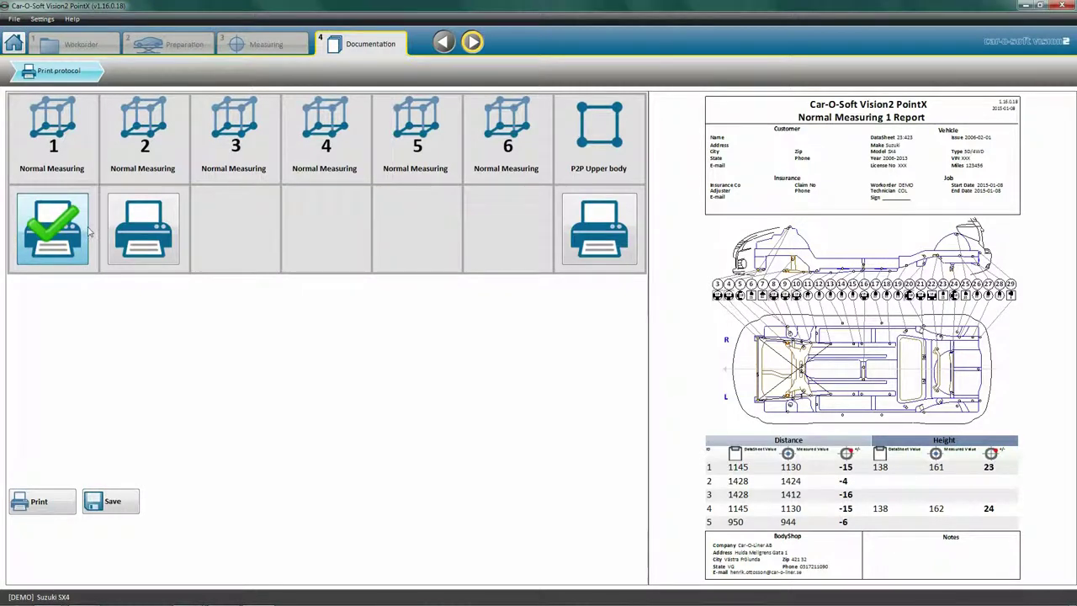
pyautogui.click(160, 233)
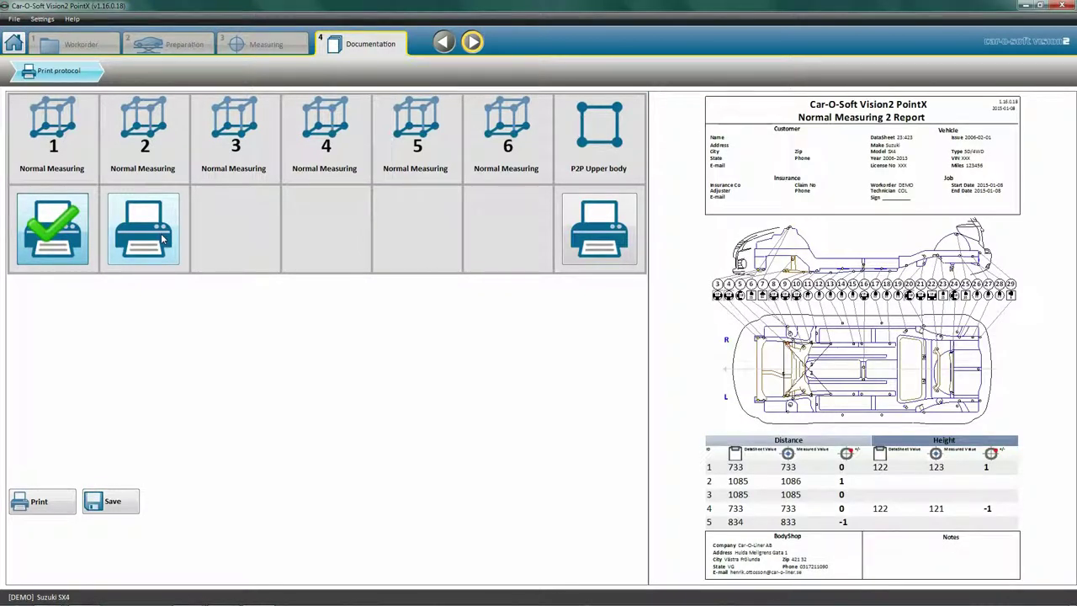
pyautogui.click(161, 233)
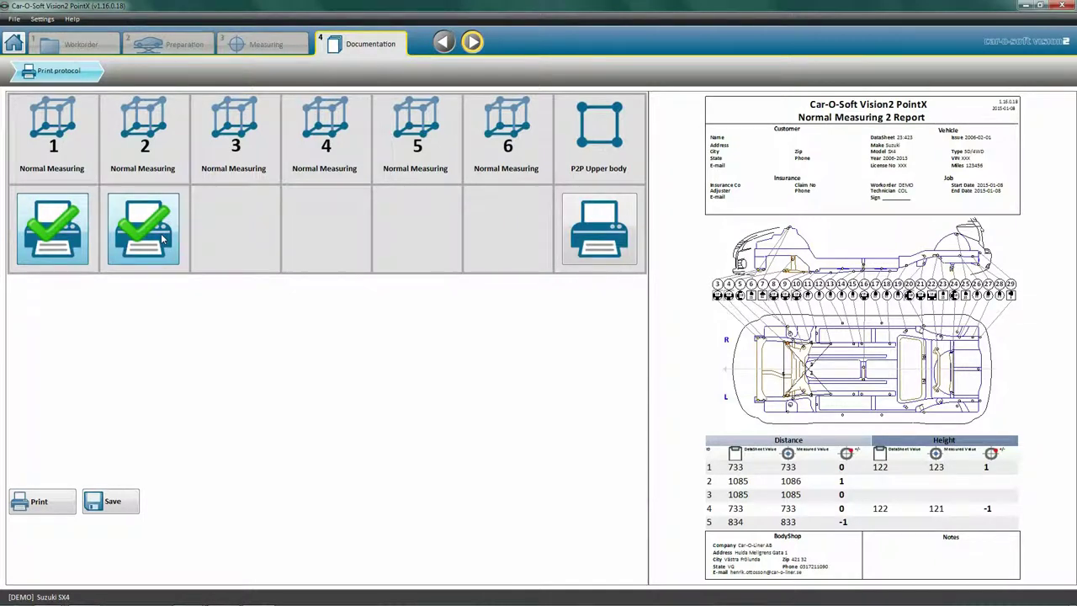
pyautogui.moveTo(167, 245)
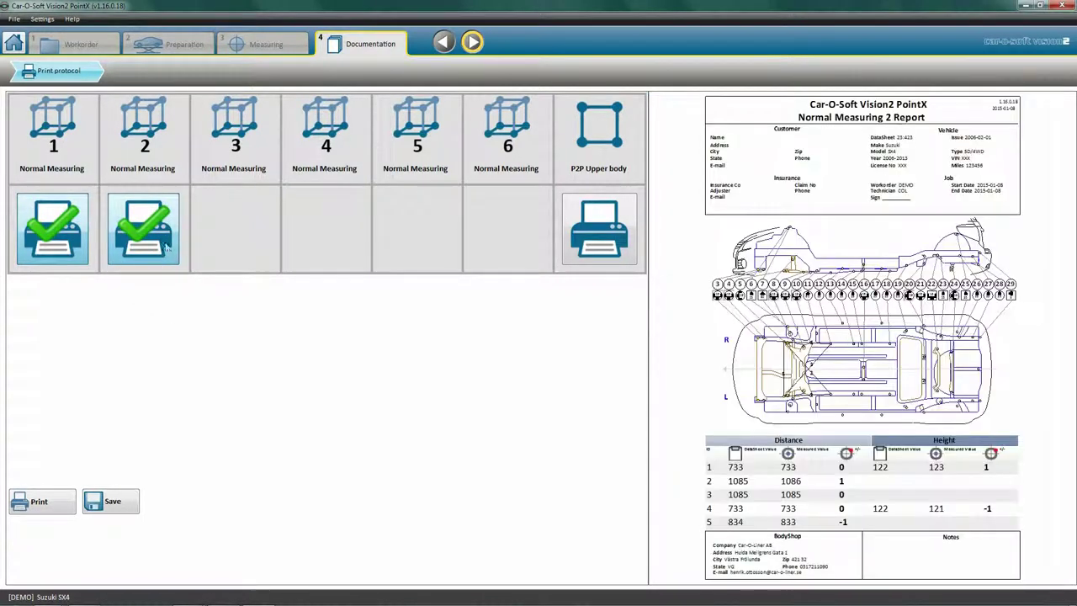